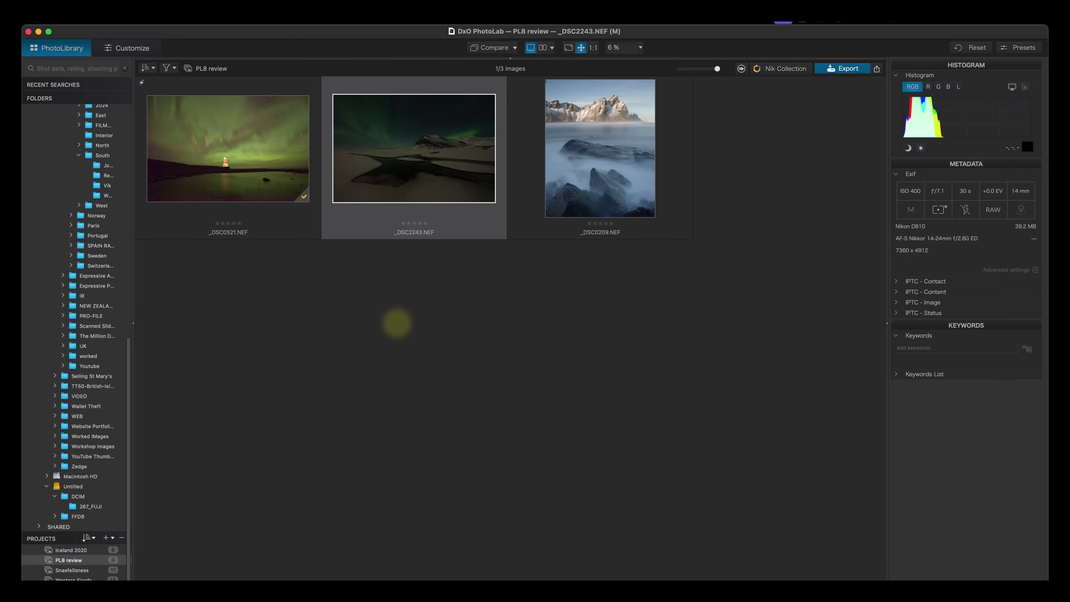
- Open the aurora raw _DSC2243.NEF in the Customize editing workspace
{"action": "double_click", "coordinate": [414, 148]}
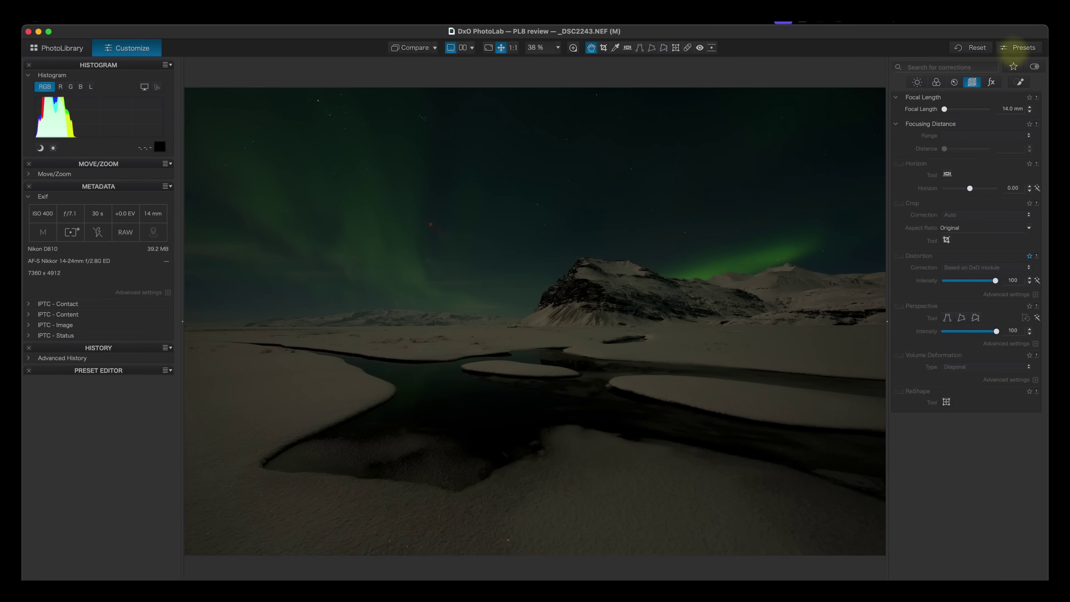
- Apply the 4 - Neutral colors general-purpose preset to the aurora photo
{"action": "left_click", "coordinate": [1019, 47]}
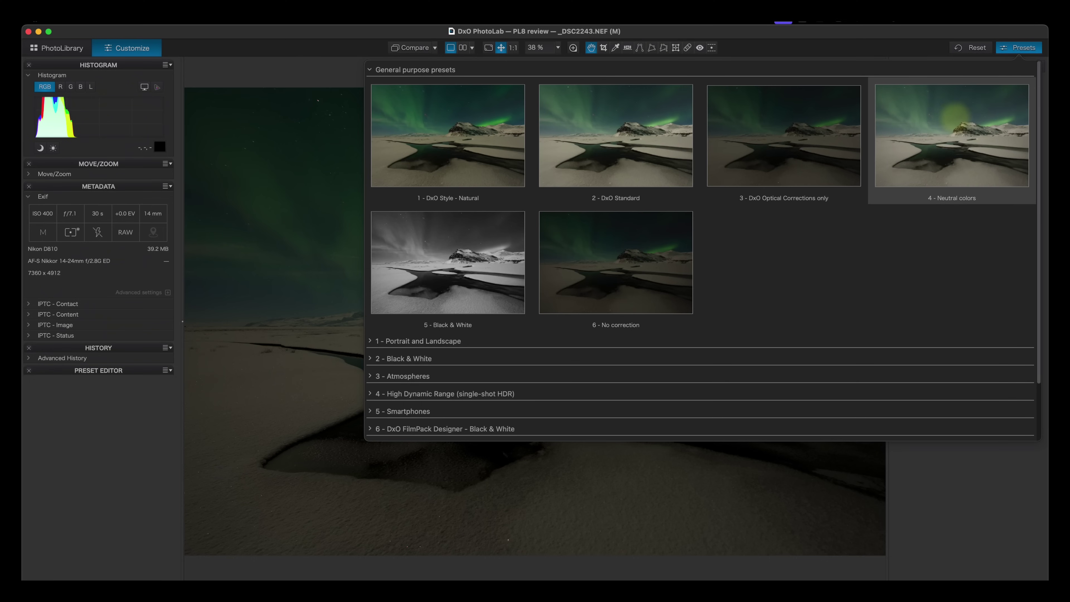
{"action": "left_click", "coordinate": [940, 128]}
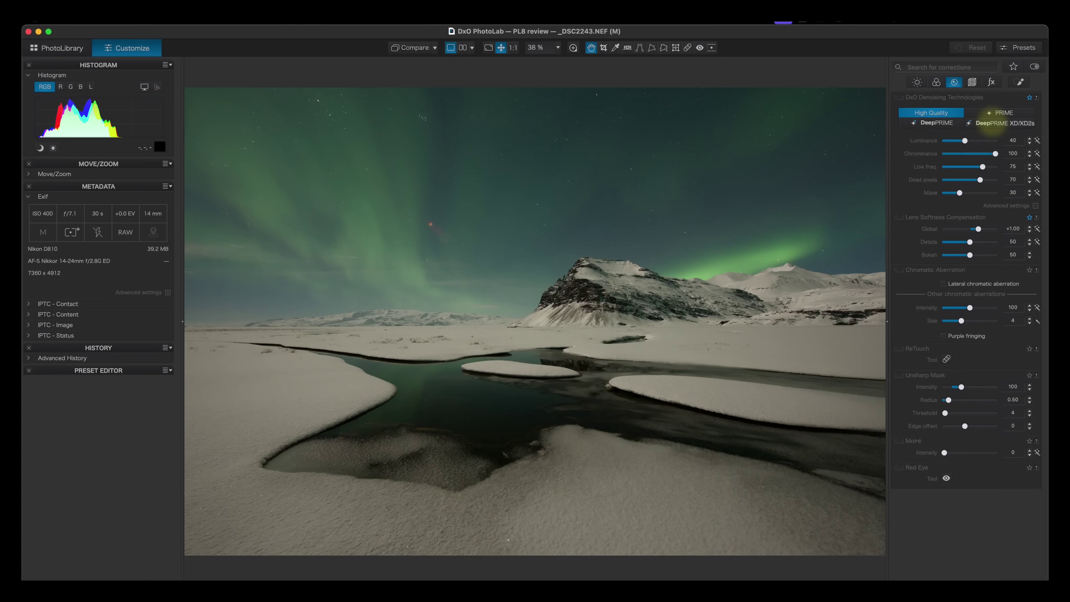
- Enable Distortion correction in the Geometry corrections, comparing it off and on
{"action": "left_click", "coordinate": [972, 82]}
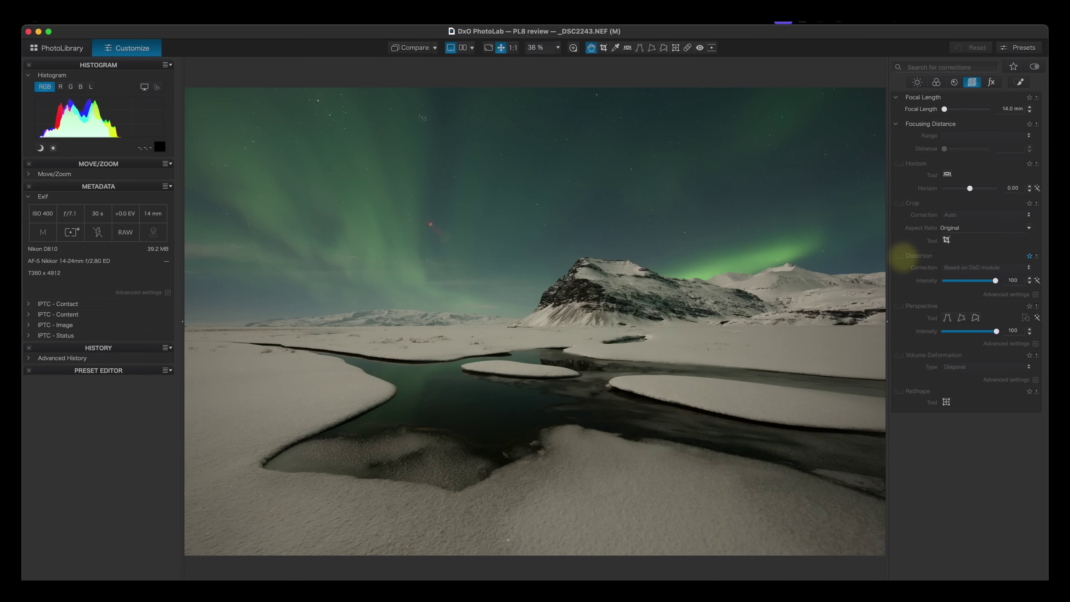
{"action": "left_click", "coordinate": [901, 255]}
{"action": "left_click", "coordinate": [901, 255]}
{"action": "left_click", "coordinate": [901, 255]}
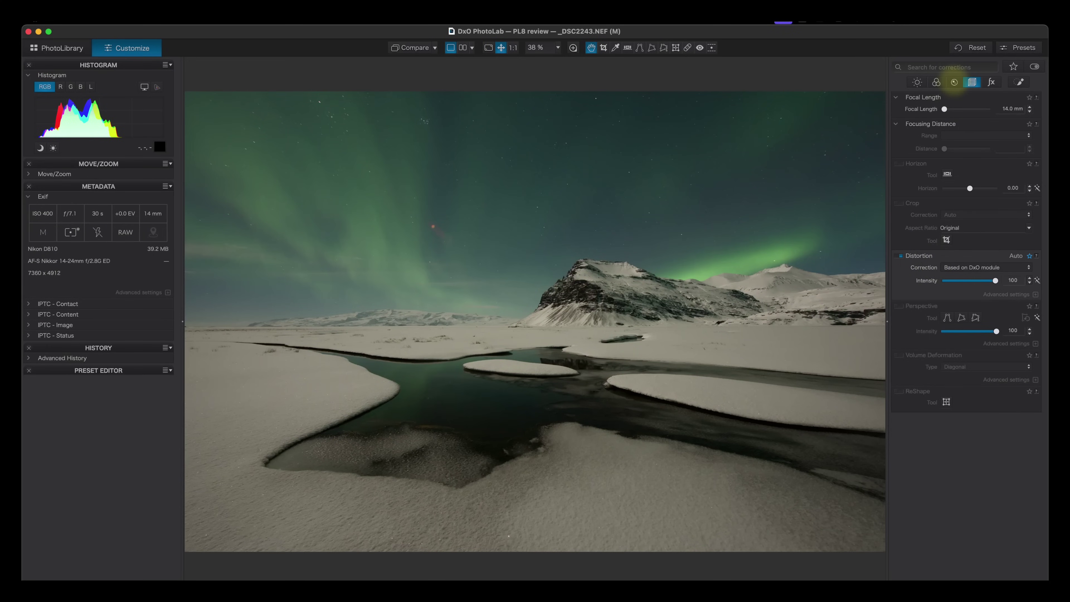
- Enable Chromatic Aberration correction in the Detail corrections
{"action": "left_click", "coordinate": [955, 82]}
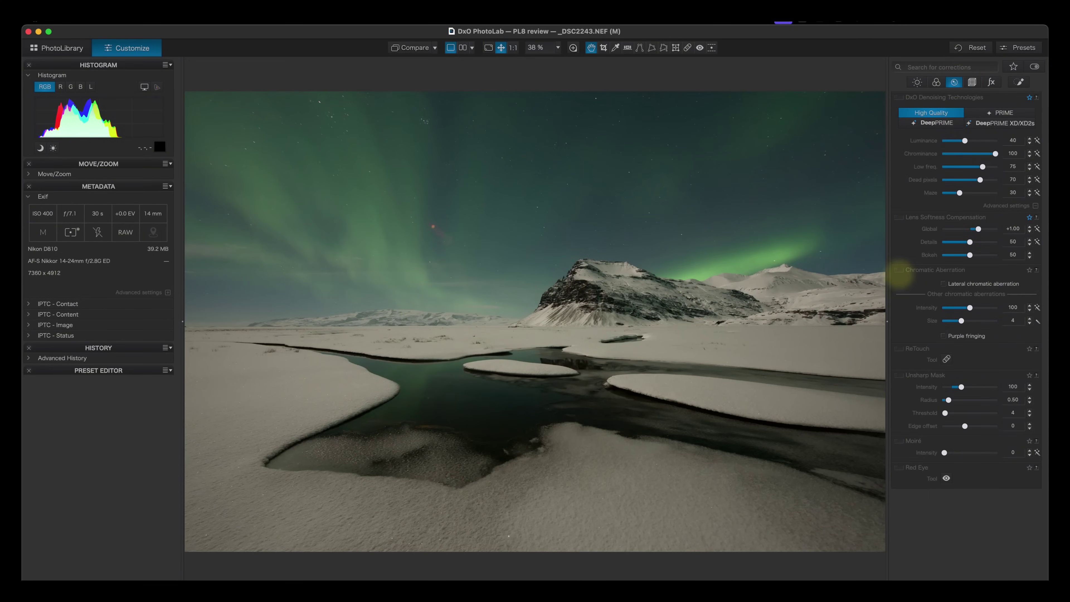
{"action": "left_click", "coordinate": [901, 269]}
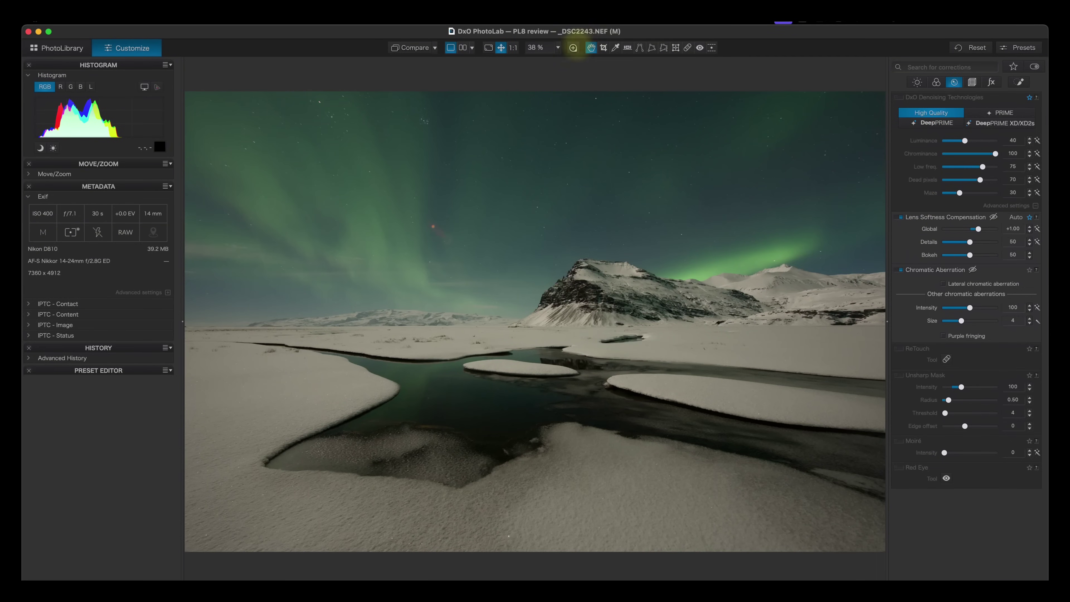
{"action": "left_click", "coordinate": [573, 47]}
- Position the 100% loupe over the mountain peak to check fine detail
{"action": "left_click_drag", "start_coordinate": [537, 357], "coordinate": [569, 274]}
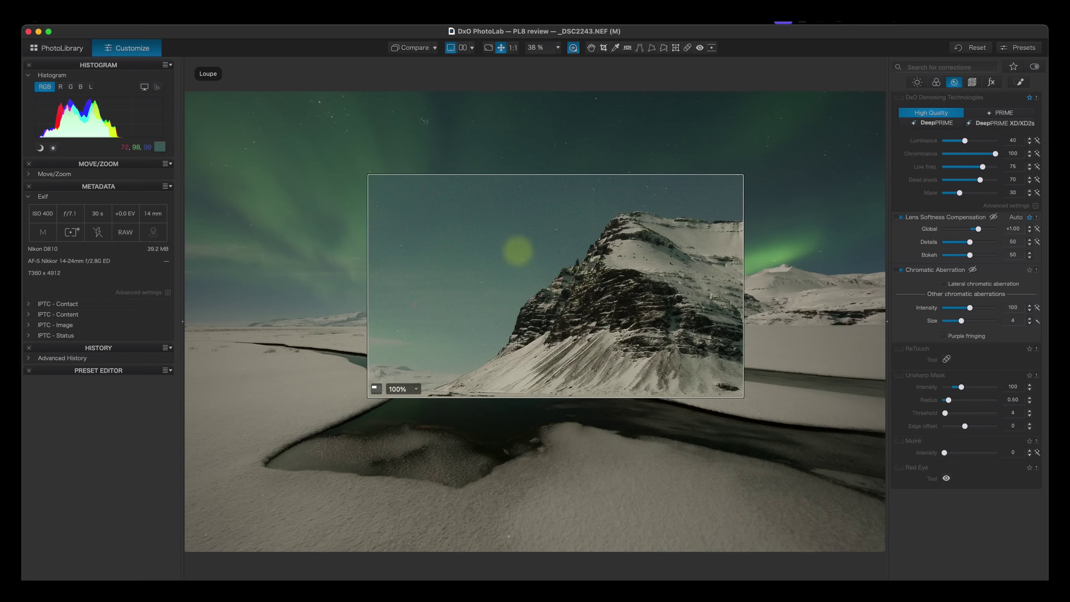
{"action": "left_click_drag", "start_coordinate": [546, 251], "coordinate": [564, 231]}
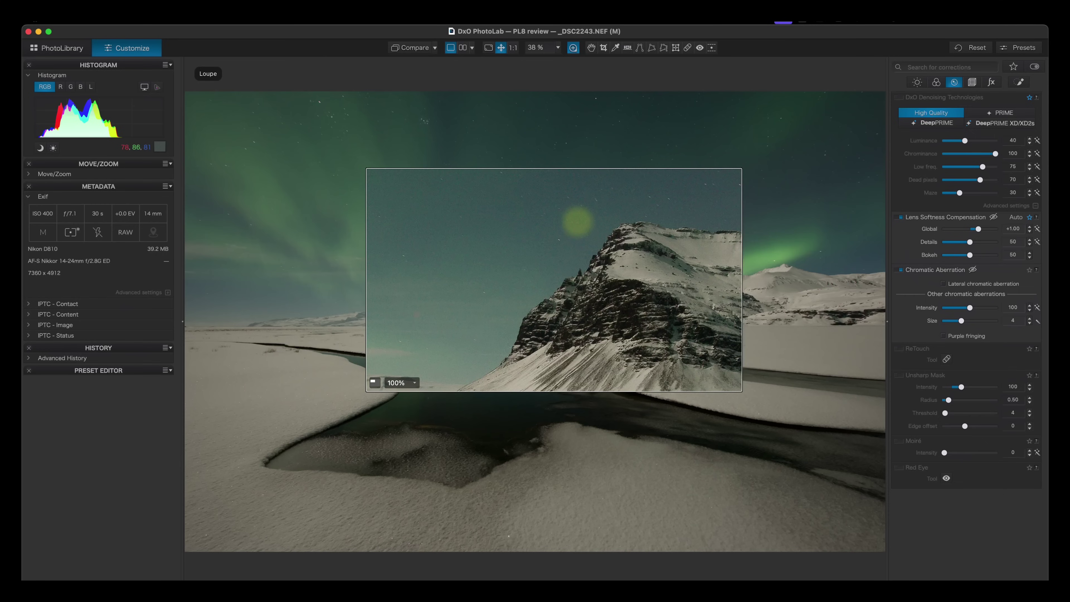
{"action": "left_click_drag", "start_coordinate": [578, 221], "coordinate": [596, 262]}
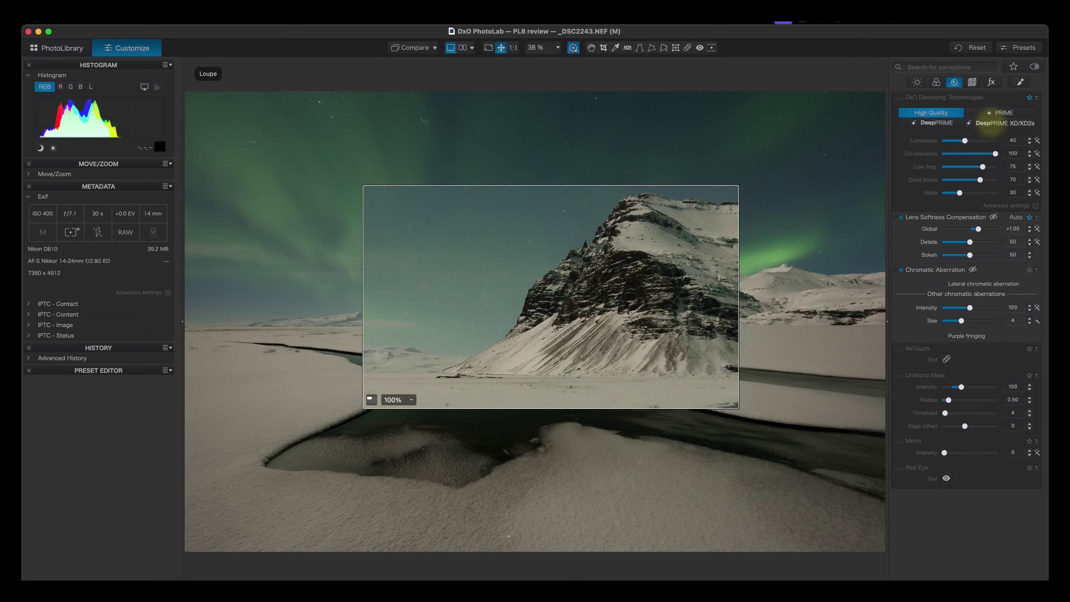
- Set the aurora photo's denoising to DeepPRIME XD/XD2s
{"action": "left_click", "coordinate": [992, 124]}
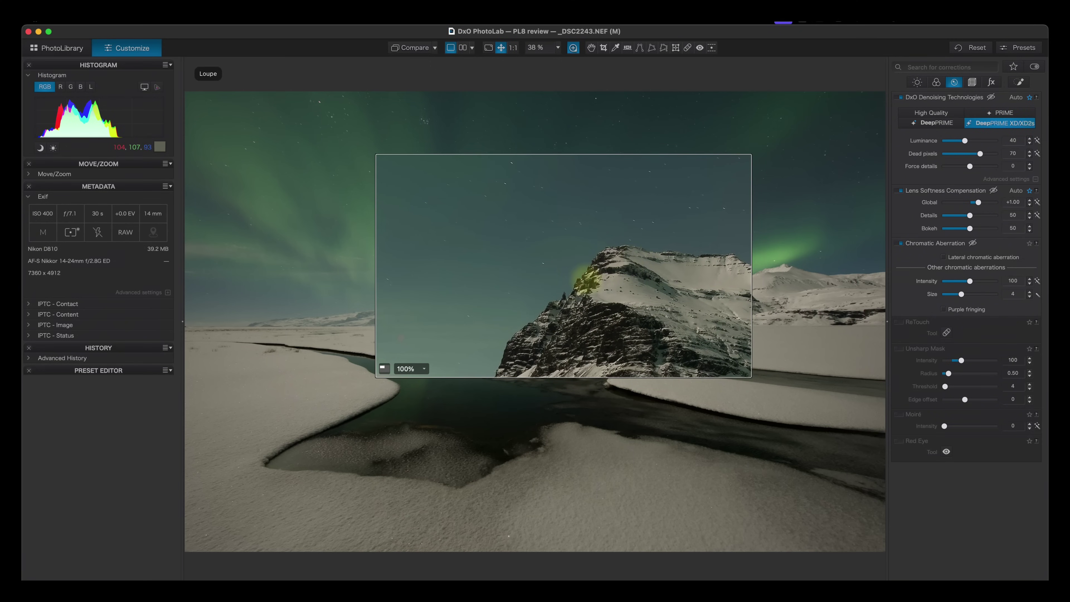
- Turn off the Loupe so the full aurora photo is visible
{"action": "left_click", "coordinate": [573, 48]}
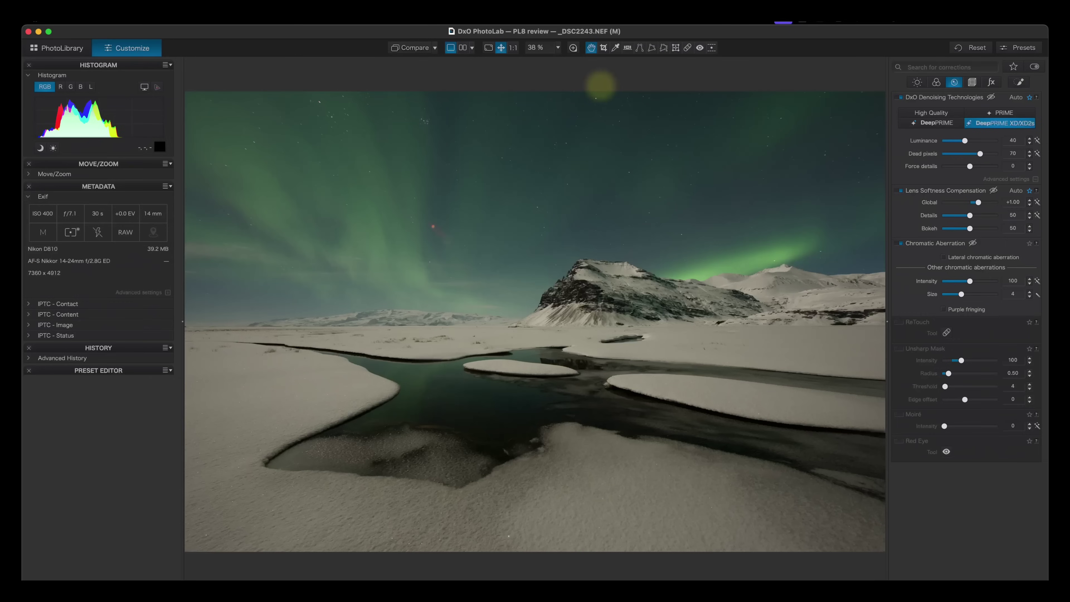
- Crop the aurora photo to a 16x9 ratio, giving 7477 x 4206 pixels
{"action": "left_click", "coordinate": [605, 49]}
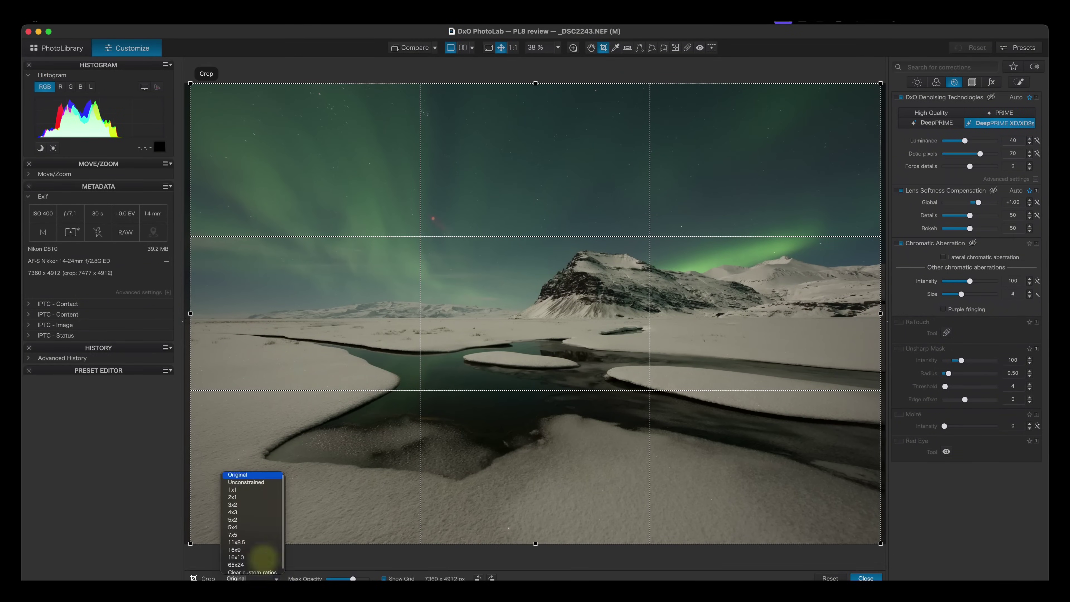
{"action": "left_click", "coordinate": [235, 550]}
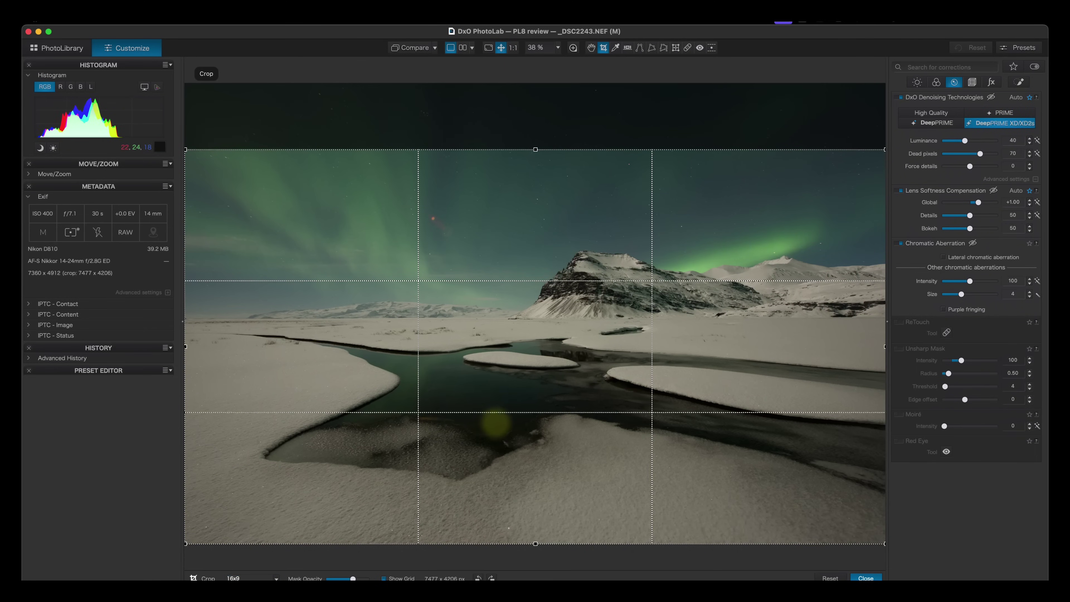
{"action": "key", "text": "Return"}
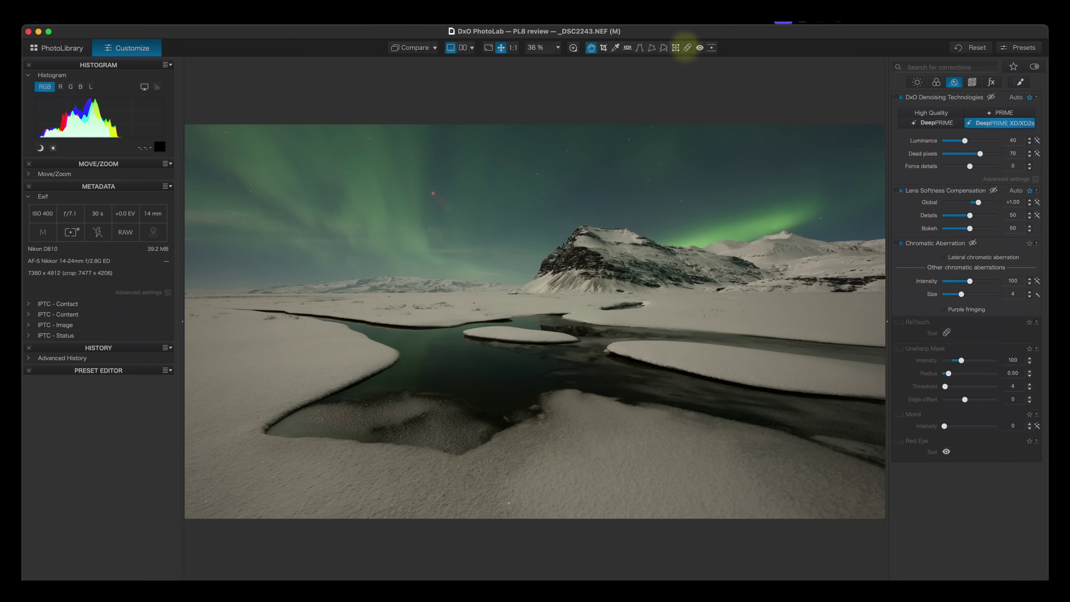
{"action": "left_click", "coordinate": [687, 48]}
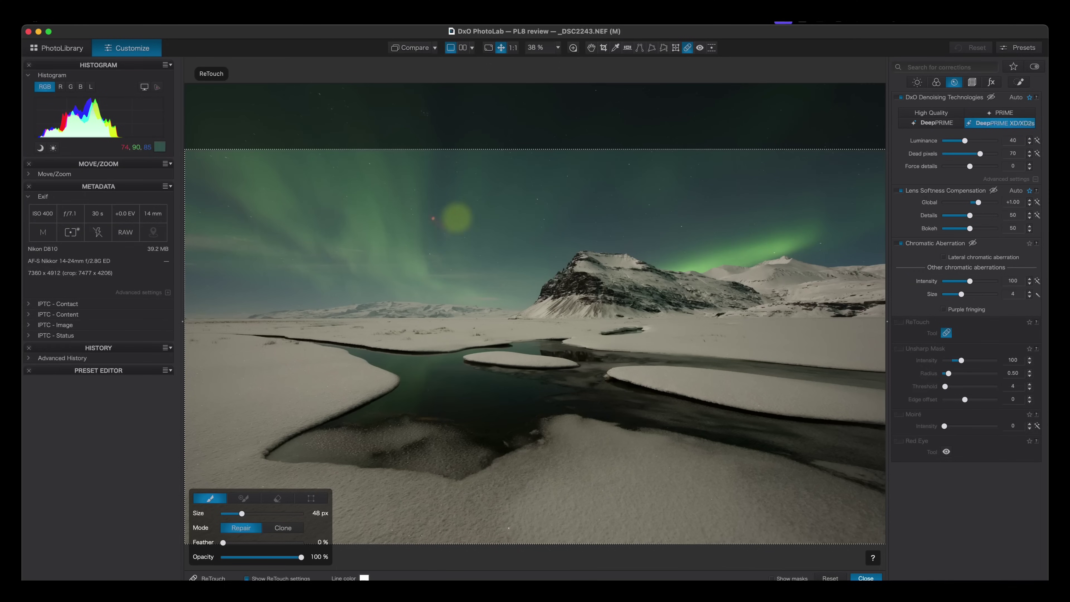
- Paint out the small red dot in the sky with the Repair brush
{"action": "left_click_drag", "start_coordinate": [429, 215], "coordinate": [437, 223]}
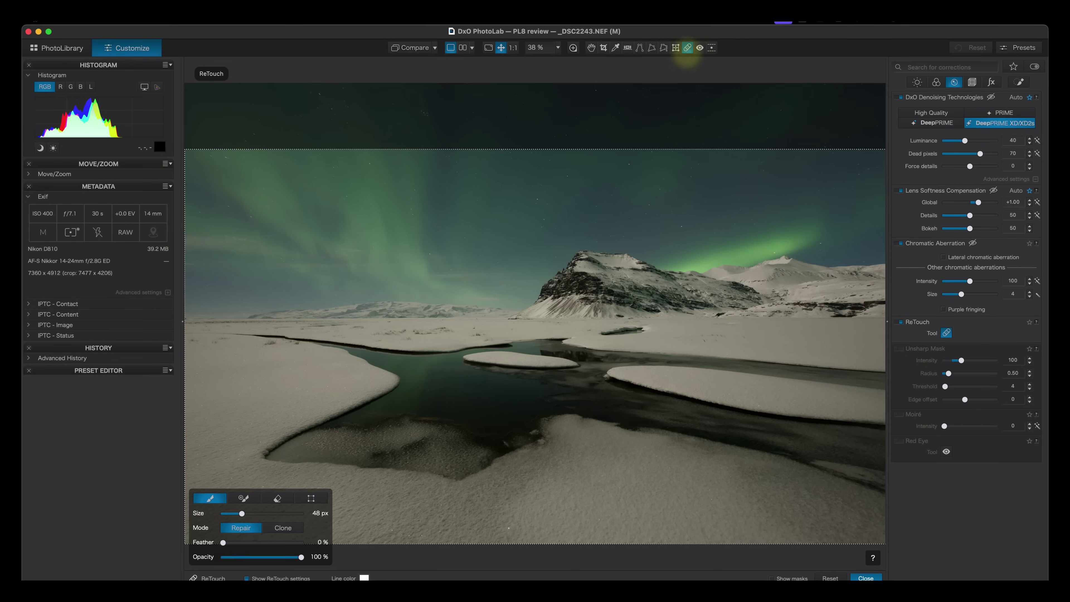
- Leave ReTouch, then compare the retouched sky against the original under the 100% loupe
{"action": "left_click", "coordinate": [591, 47]}
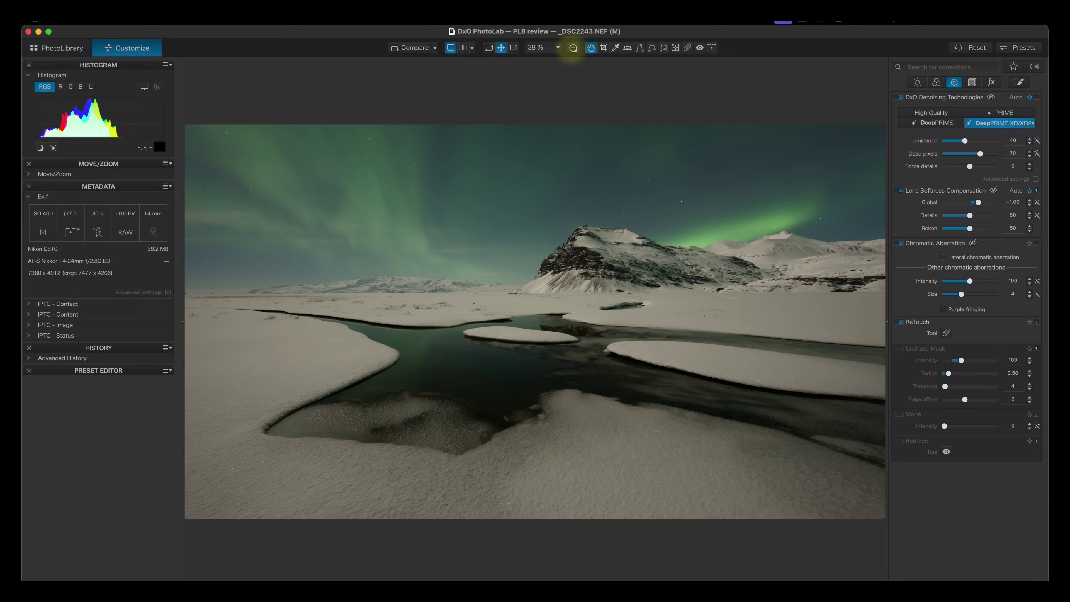
{"action": "left_click", "coordinate": [573, 48]}
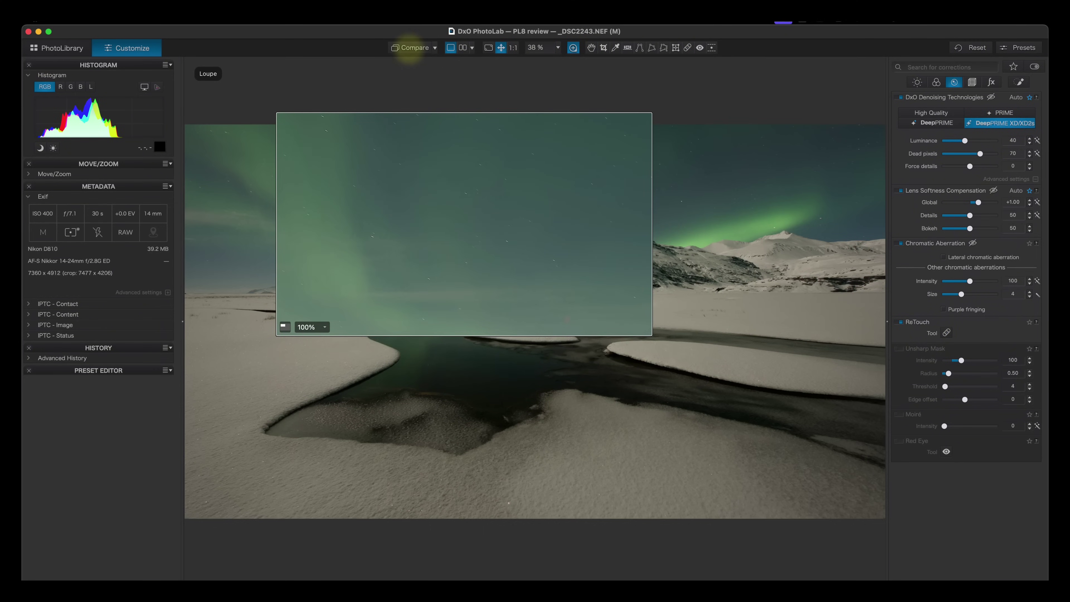
{"action": "left_click", "coordinate": [410, 47]}
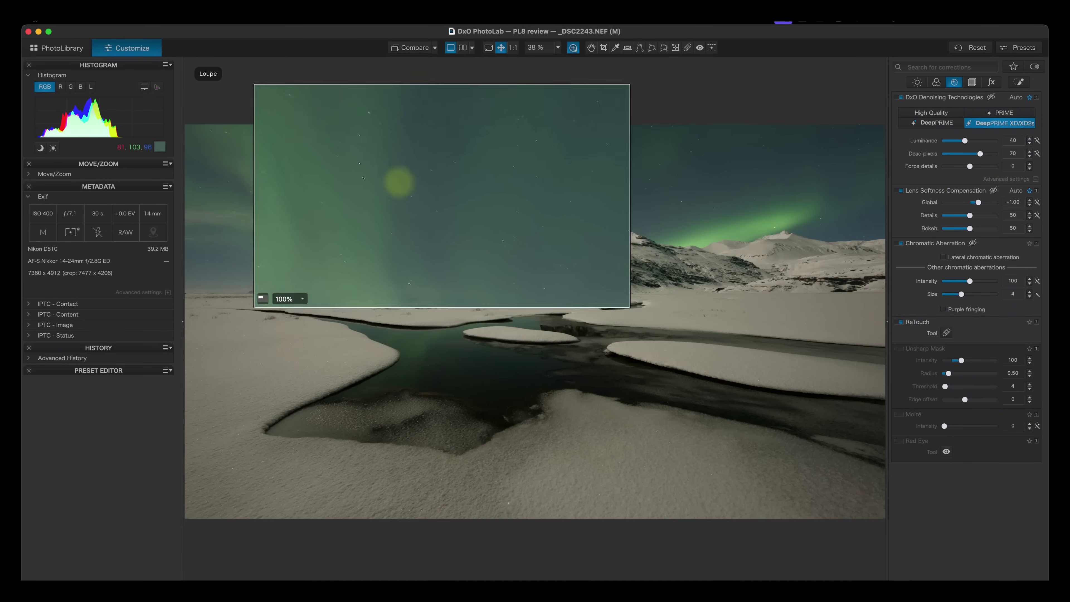
{"action": "left_click", "coordinate": [413, 47]}
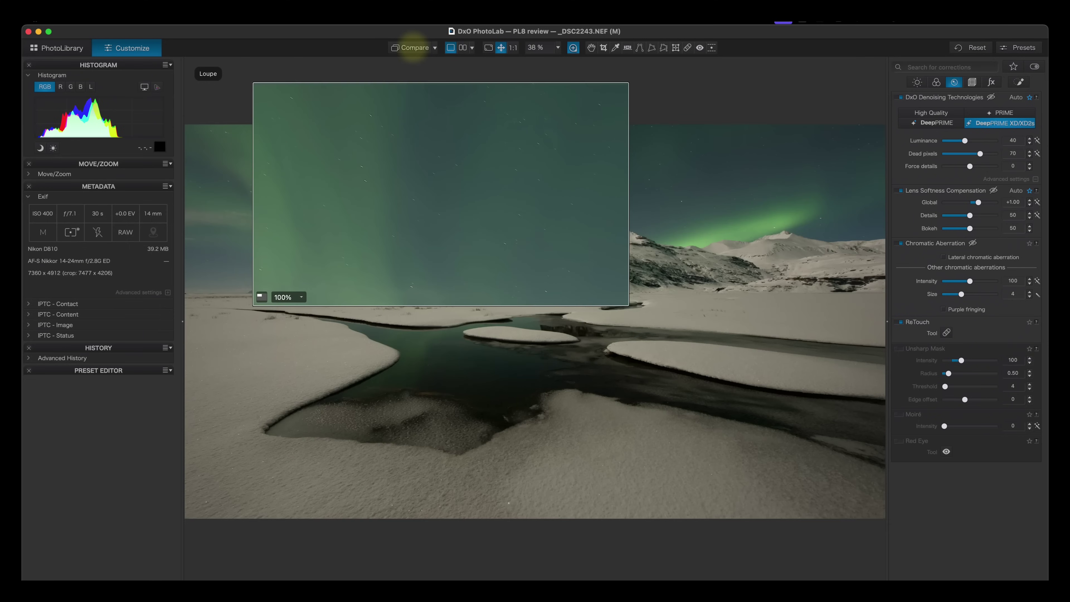
{"action": "left_click", "coordinate": [414, 48]}
{"action": "left_click", "coordinate": [414, 48]}
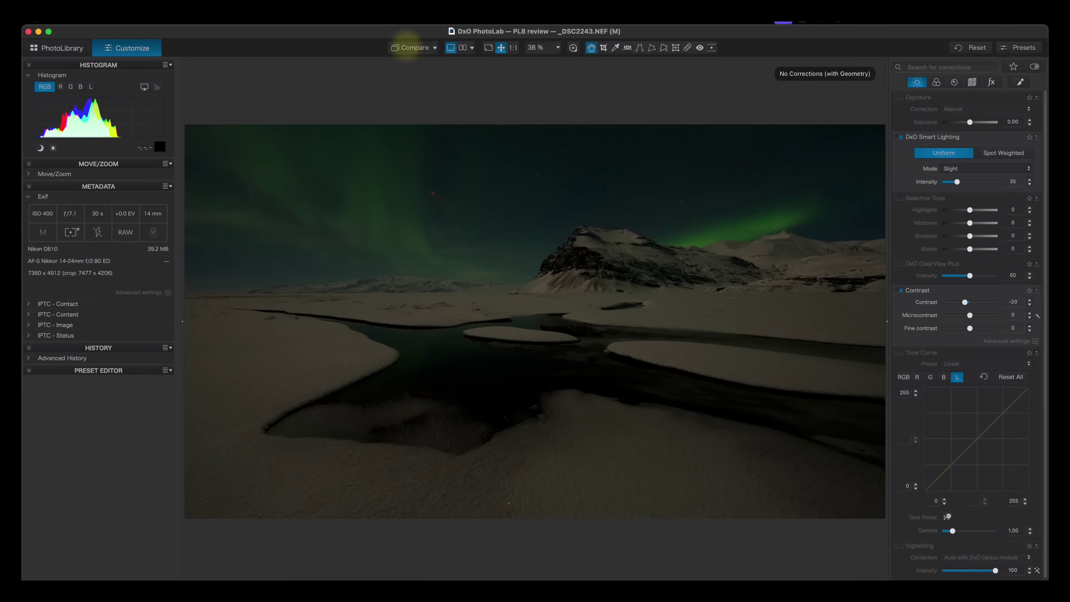
- Release Compare to show the corrected, cropped aurora photo again
{"action": "left_click", "coordinate": [407, 47]}
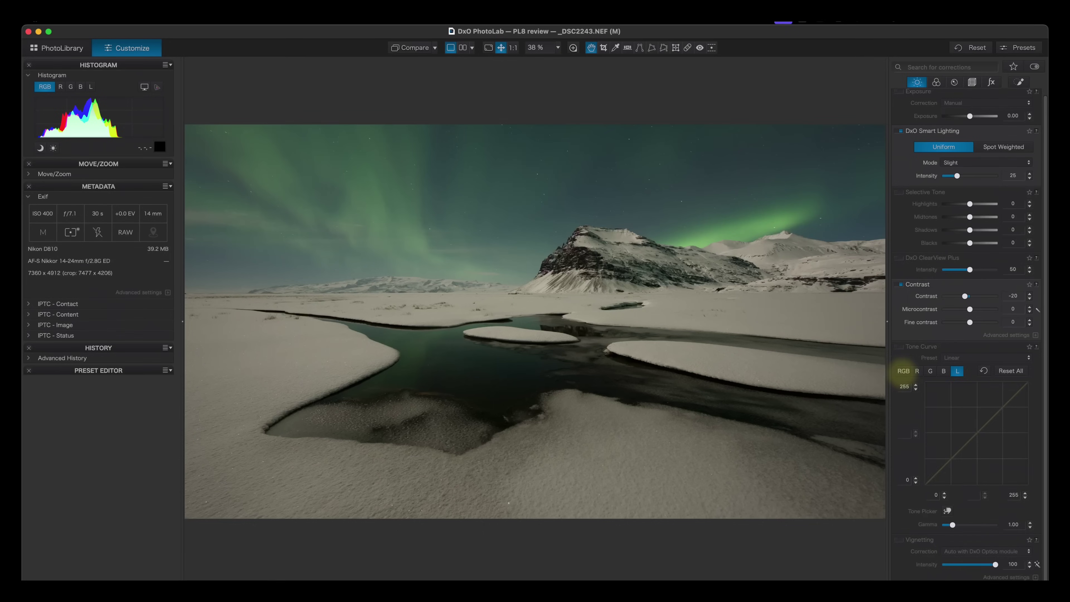
{"action": "left_click", "coordinate": [903, 371]}
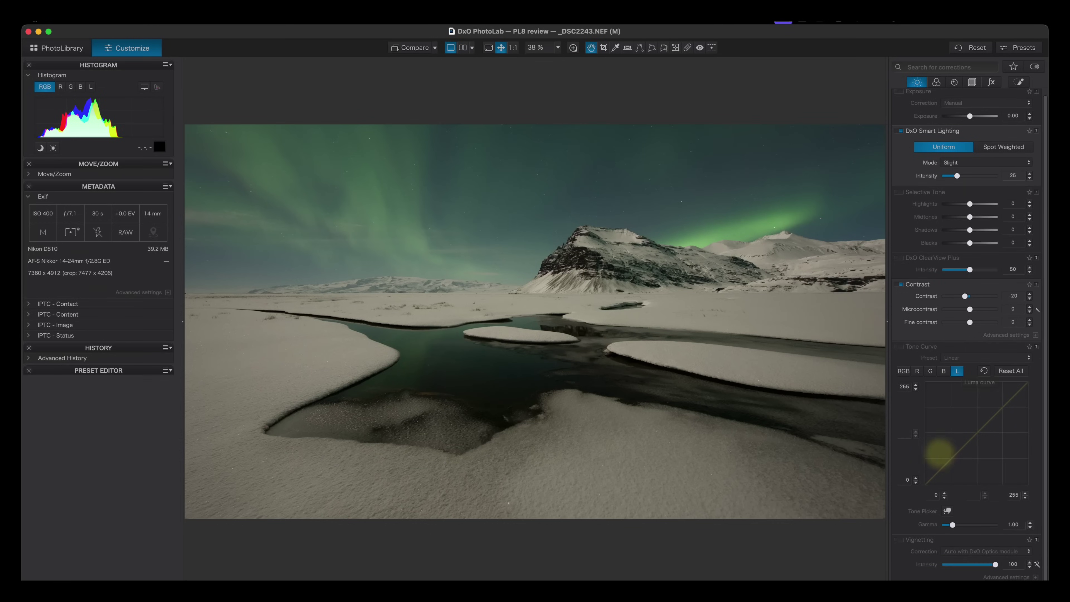
- Shape the aurora's luma tone curve into an S, with the snow-sampled point raised and the shadow point lowered
{"action": "left_click", "coordinate": [950, 459]}
{"action": "left_click_drag", "start_coordinate": [950, 459], "coordinate": [814, 421]}
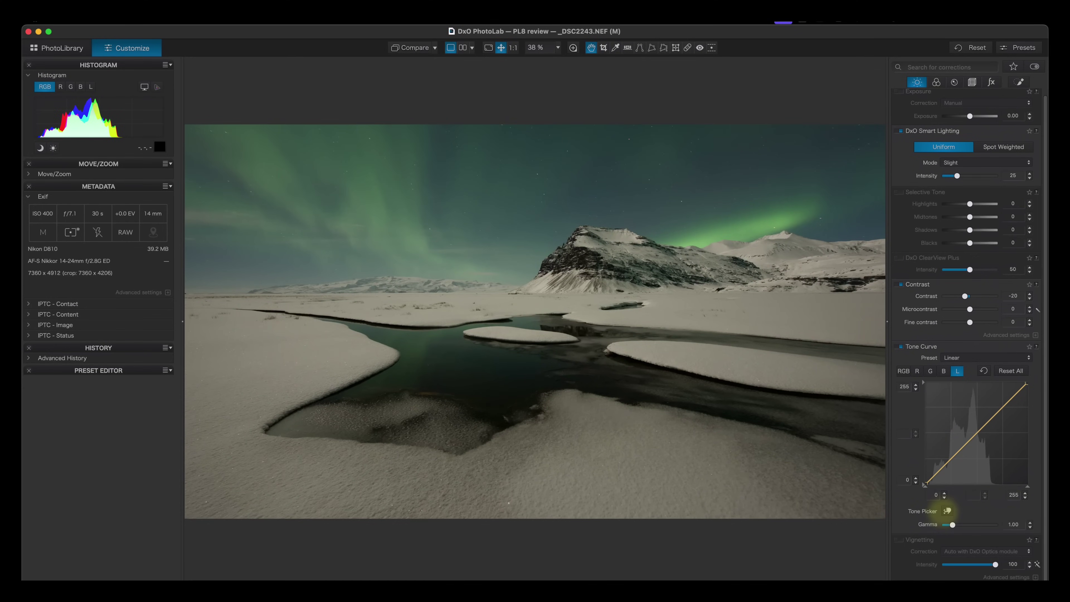
{"action": "left_click", "coordinate": [947, 511]}
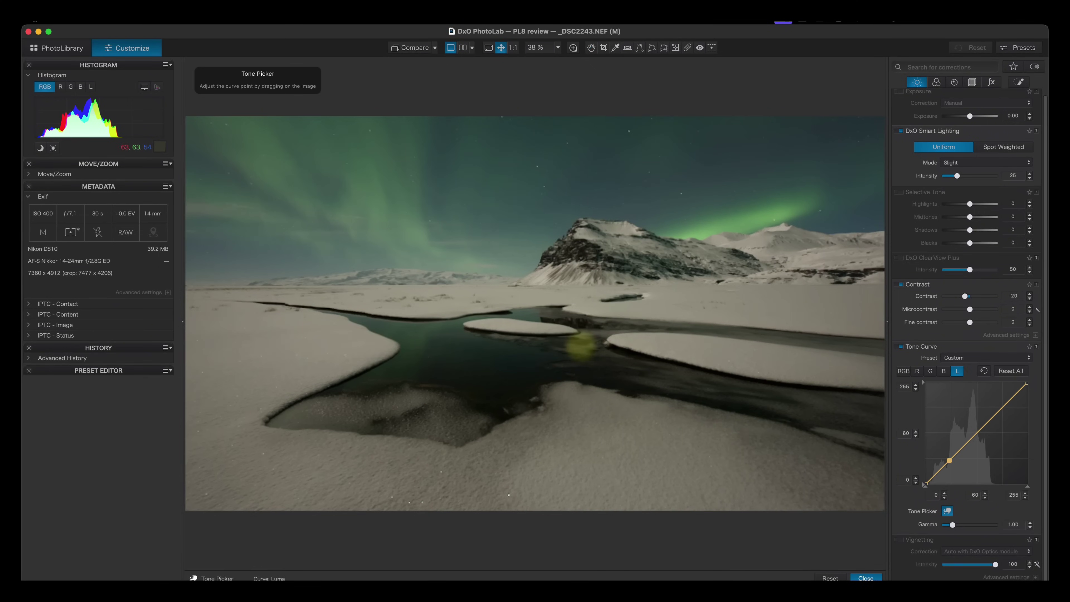
{"action": "left_click", "coordinate": [580, 298]}
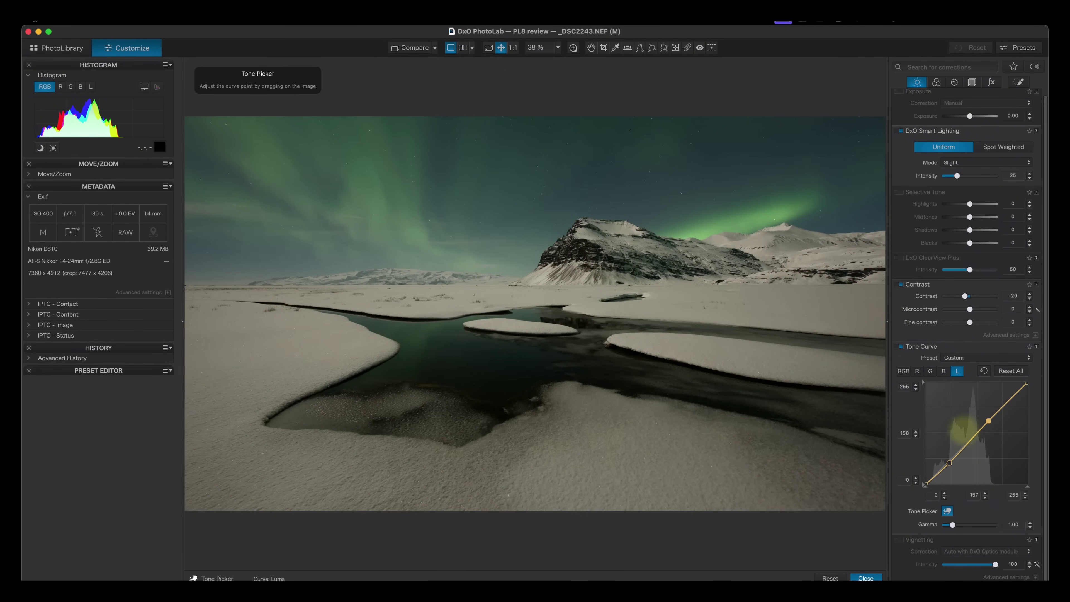
{"action": "left_click_drag", "start_coordinate": [988, 421], "coordinate": [989, 417]}
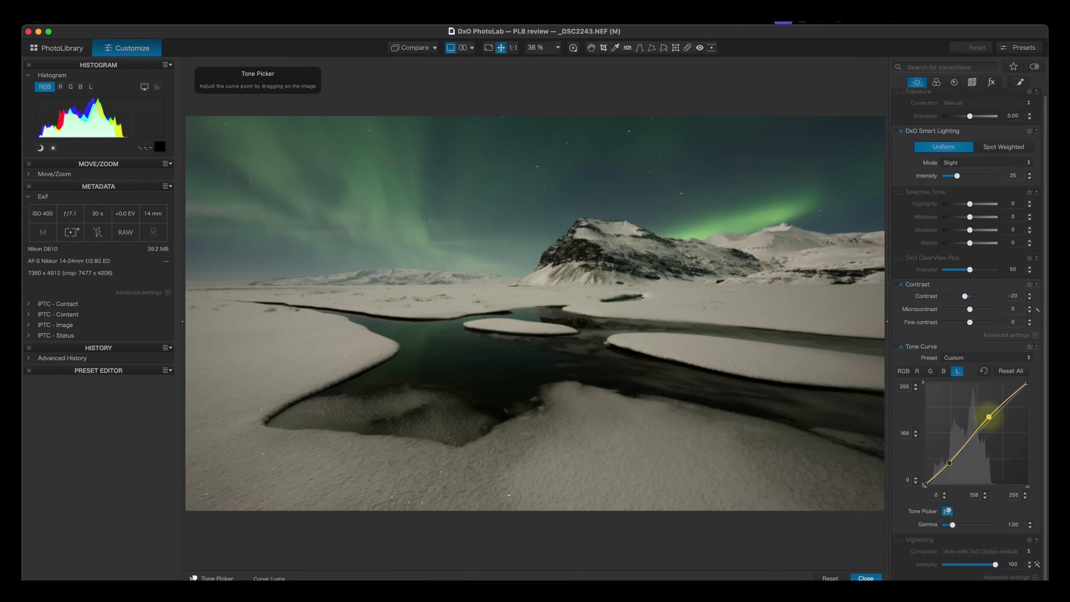
{"action": "left_click_drag", "start_coordinate": [949, 463], "coordinate": [951, 465]}
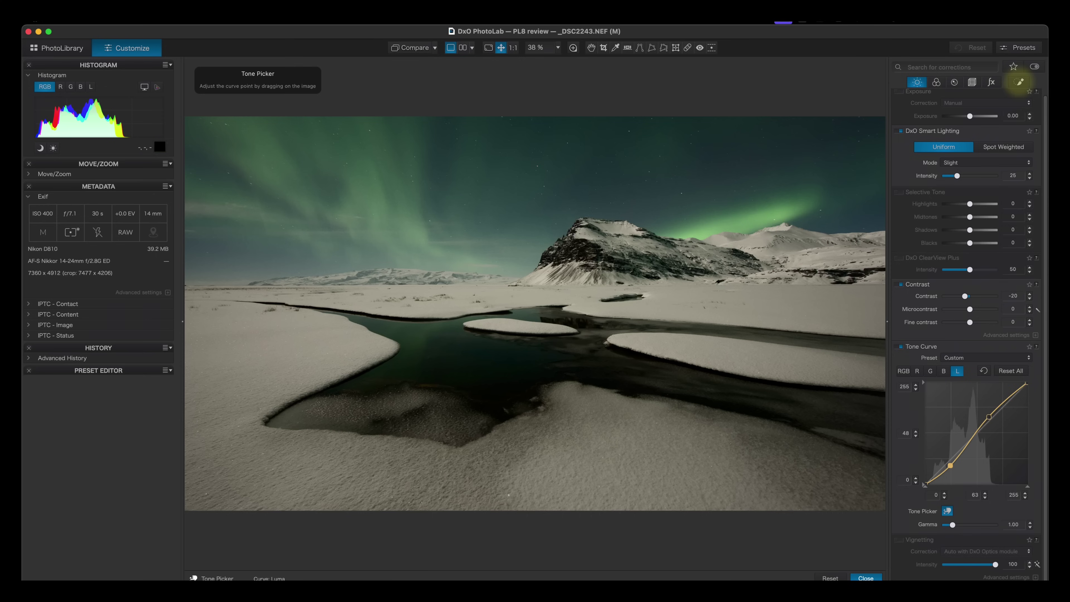
{"action": "left_click", "coordinate": [1020, 82]}
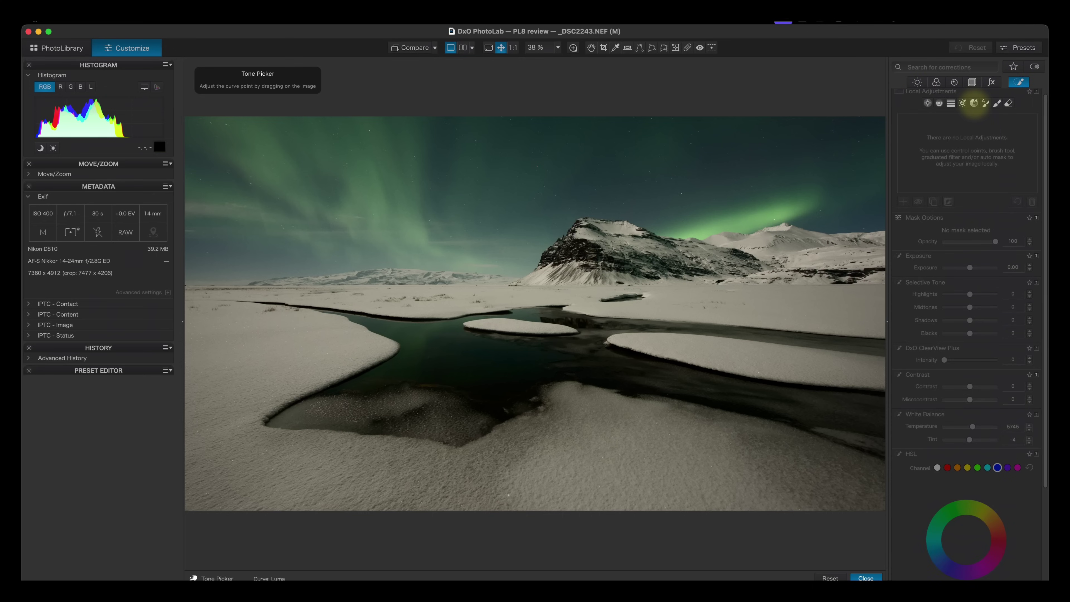
- Build a hue mask from the green aurora, refine its hue range, and brighten the masked area slightly
{"action": "left_click", "coordinate": [974, 104]}
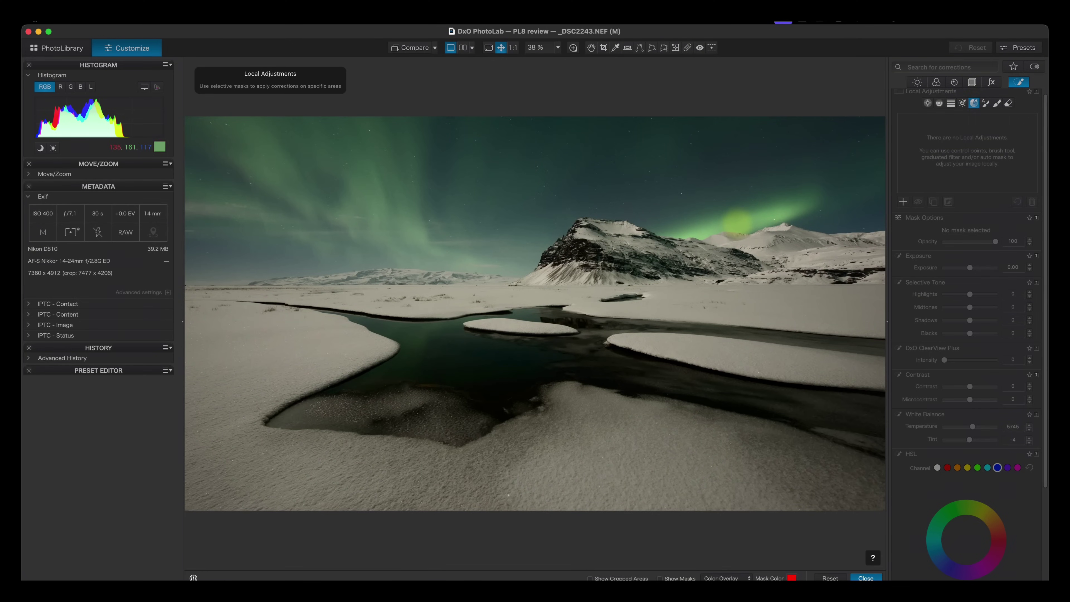
{"action": "left_click", "coordinate": [737, 223]}
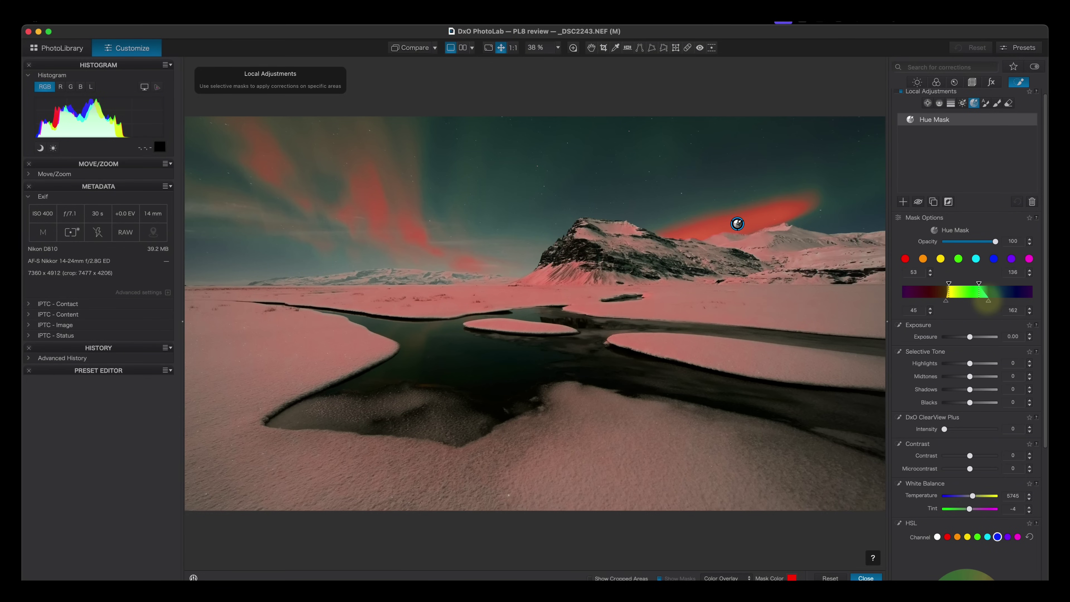
{"action": "left_click_drag", "start_coordinate": [997, 303], "coordinate": [943, 283]}
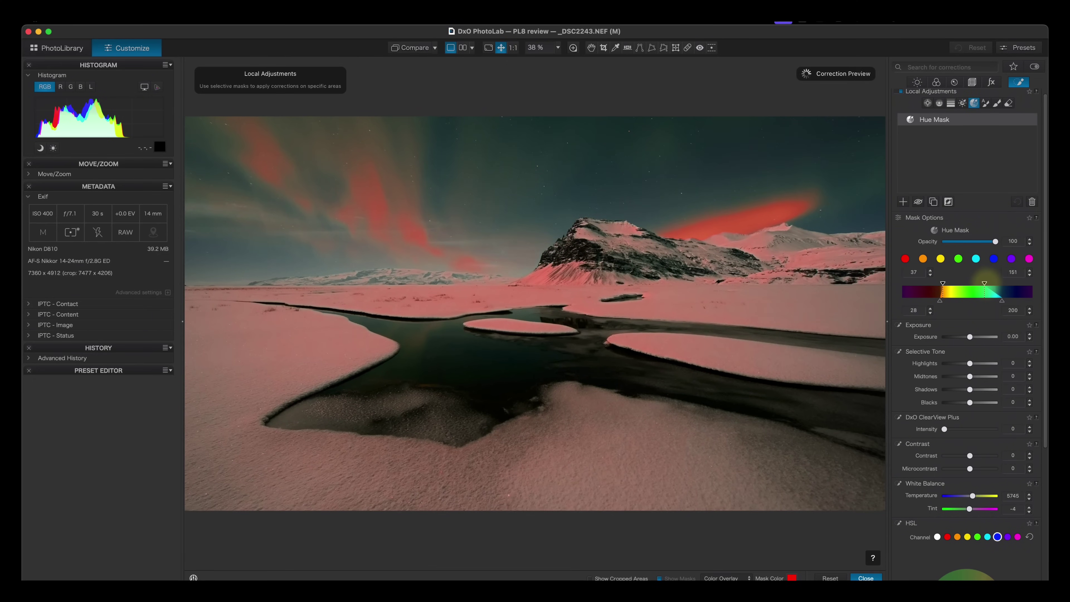
{"action": "left_click", "coordinate": [962, 122]}
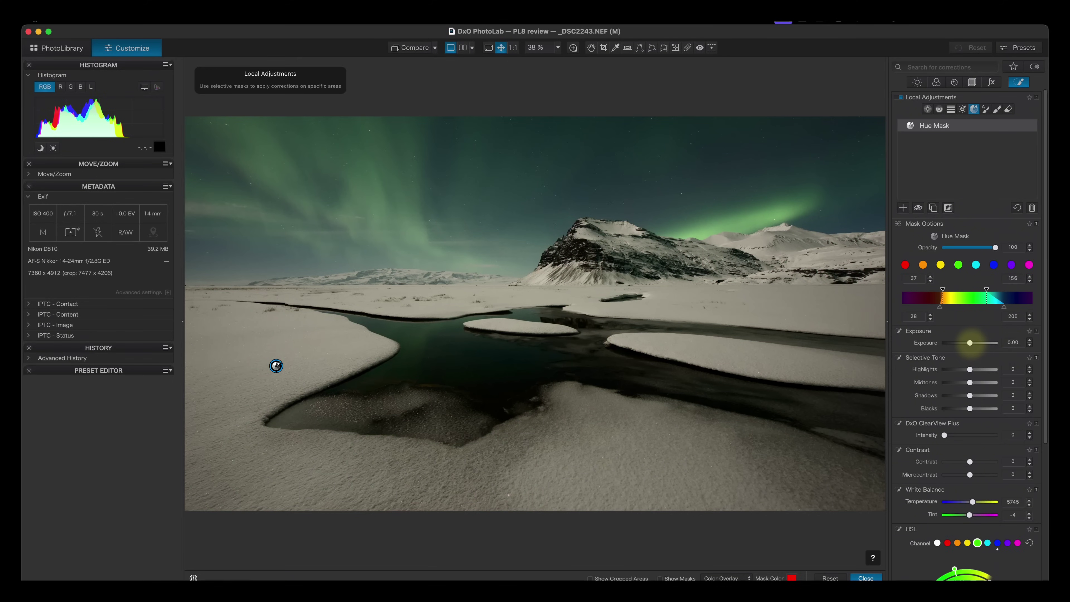
{"action": "left_click_drag", "start_coordinate": [970, 342], "coordinate": [969, 369]}
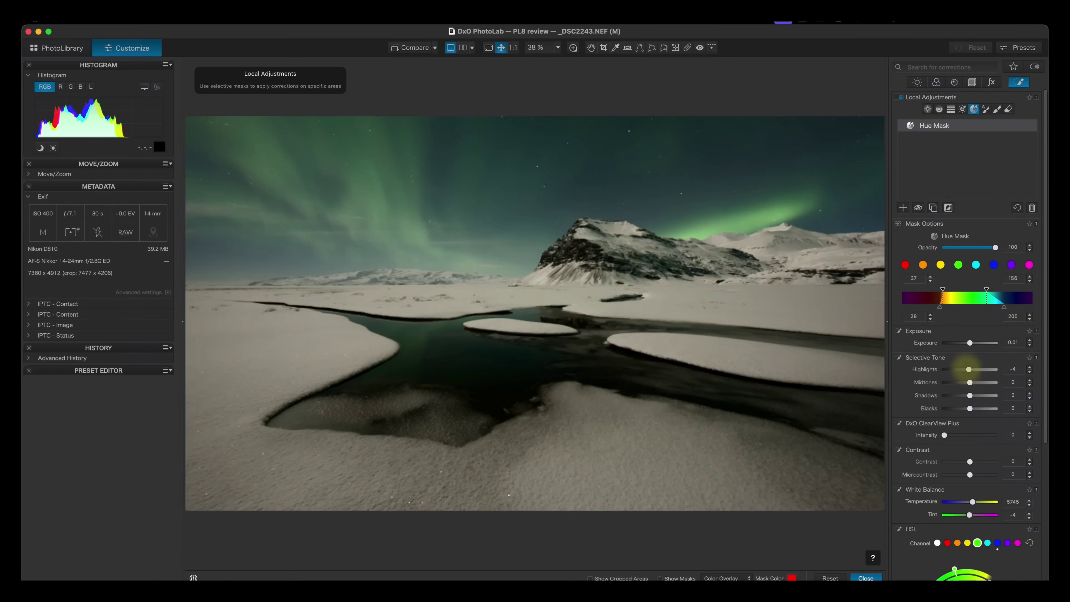
{"action": "scroll", "coordinate": [966, 370], "scroll_direction": "down", "scroll_amount": 5}
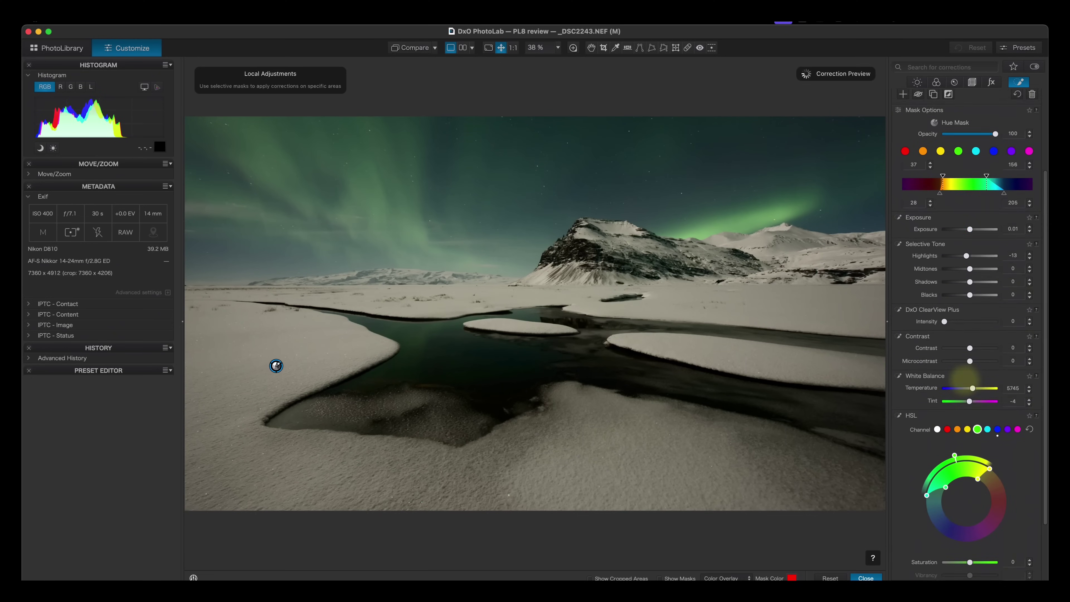
{"action": "scroll", "coordinate": [968, 411], "scroll_direction": "down", "scroll_amount": 3}
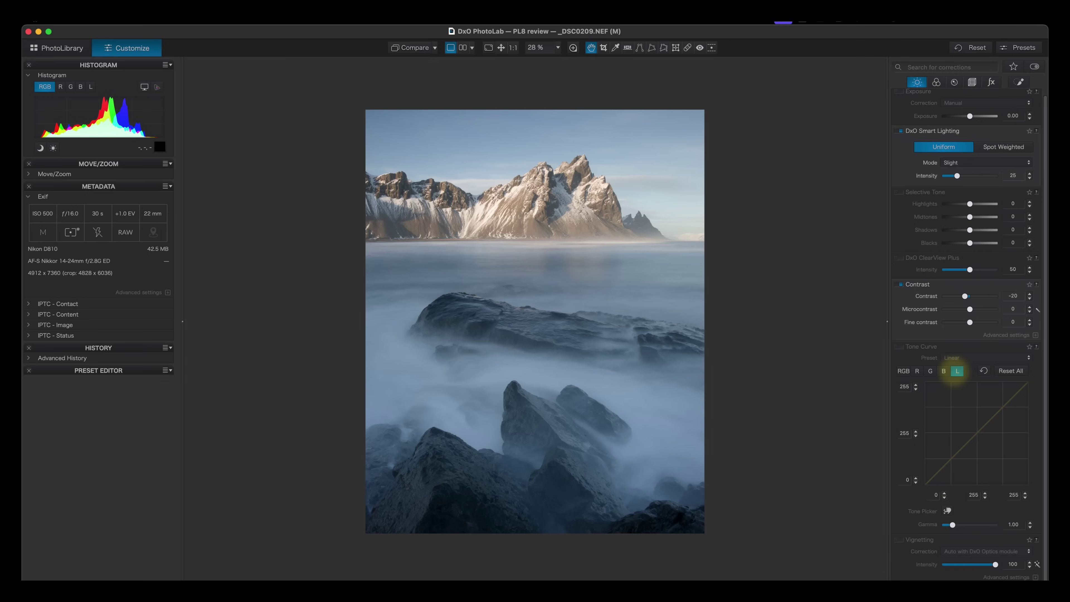
- Use Tone Picker to set curve points on the misty photo, darkening the rocks and brightening the scene
{"action": "left_click", "coordinate": [948, 511]}
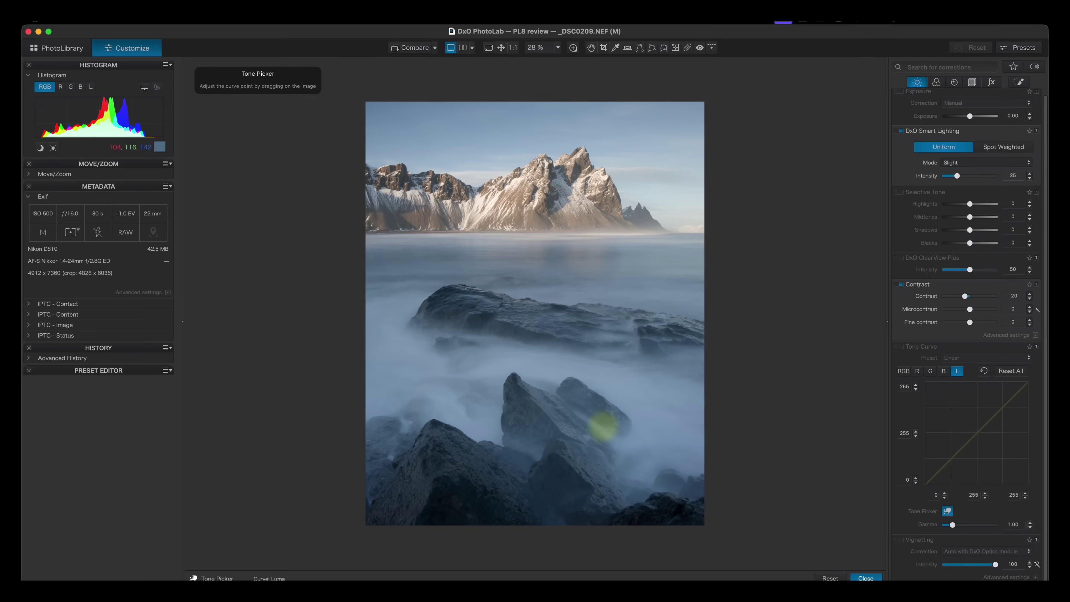
{"action": "left_click", "coordinate": [603, 417]}
{"action": "left_click_drag", "start_coordinate": [603, 419], "coordinate": [602, 427]}
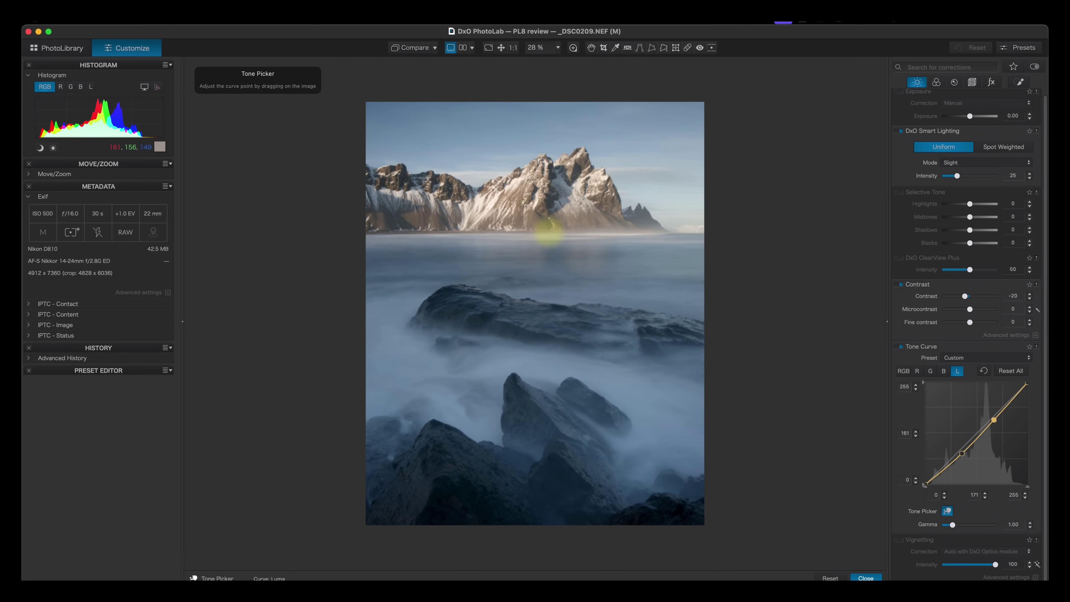
{"action": "left_click_drag", "start_coordinate": [547, 230], "coordinate": [546, 219]}
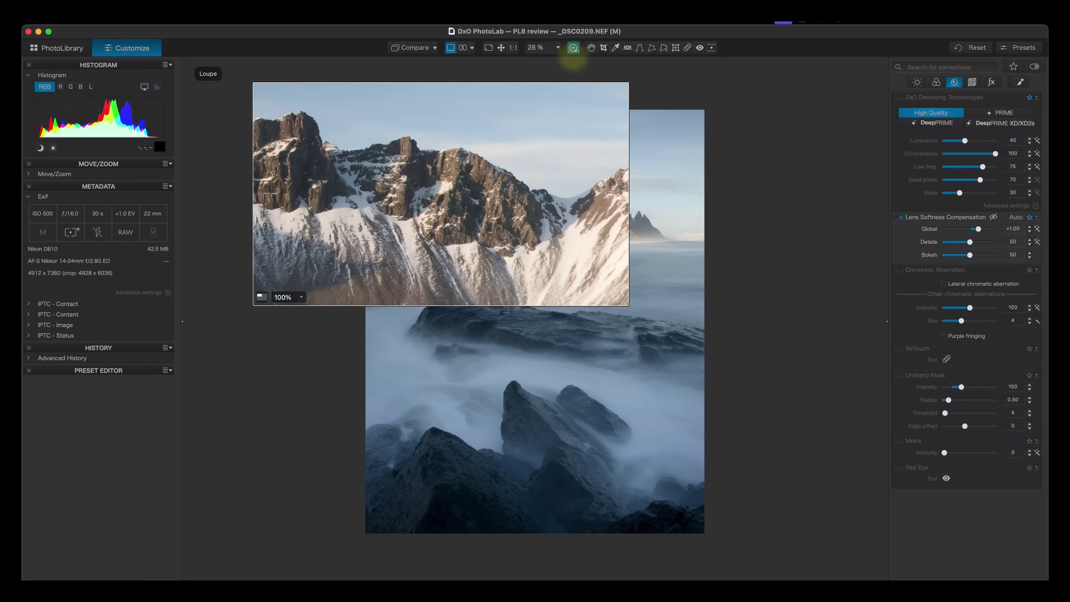
- Check the foreground rocks through the 100% loupe, then close it
{"action": "left_click_drag", "start_coordinate": [508, 199], "coordinate": [571, 325]}
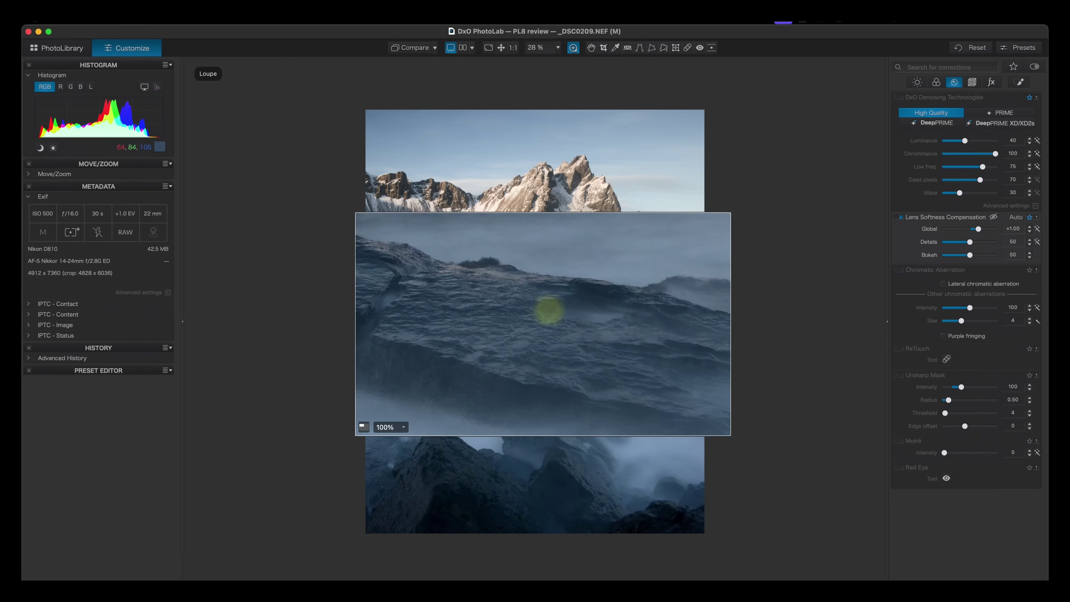
{"action": "left_click", "coordinate": [573, 47]}
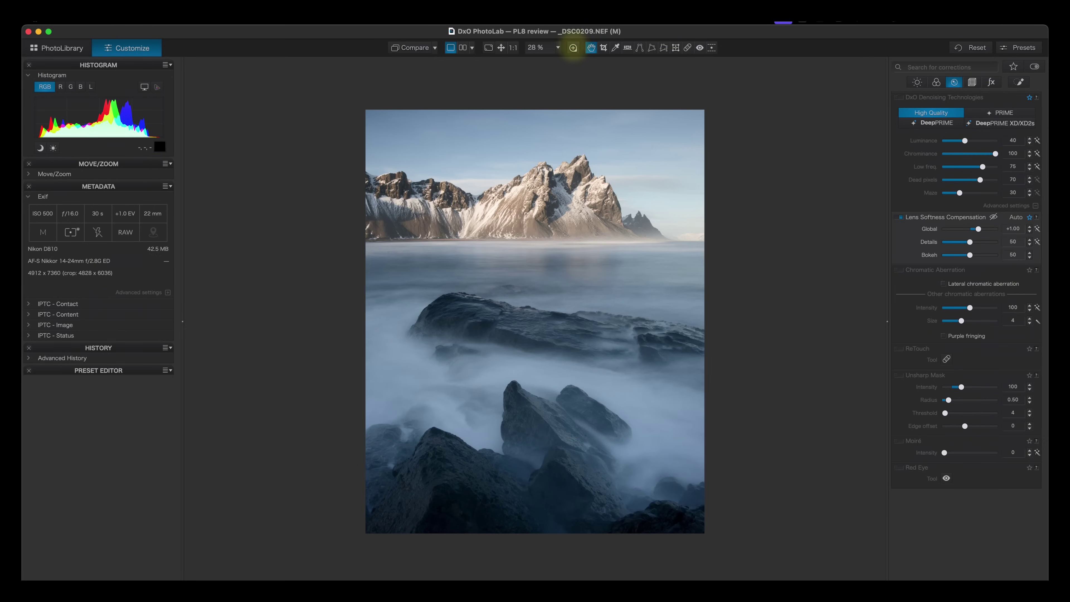